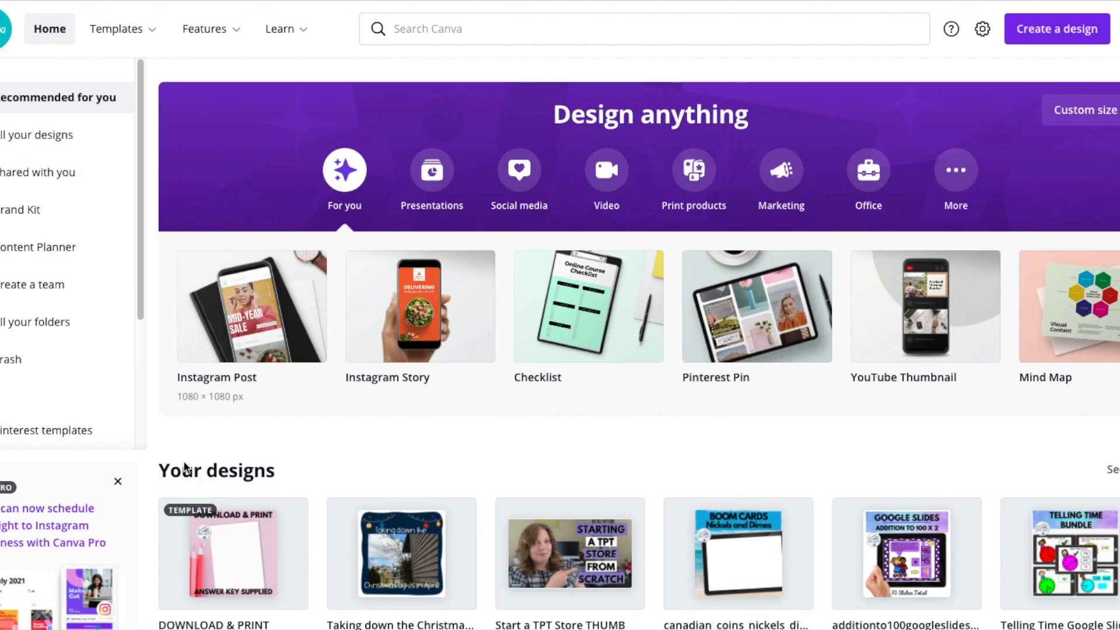
Create a new design from the DOWNLOAD & PRINT template and look over its two pages.
mouse_move(239, 577)
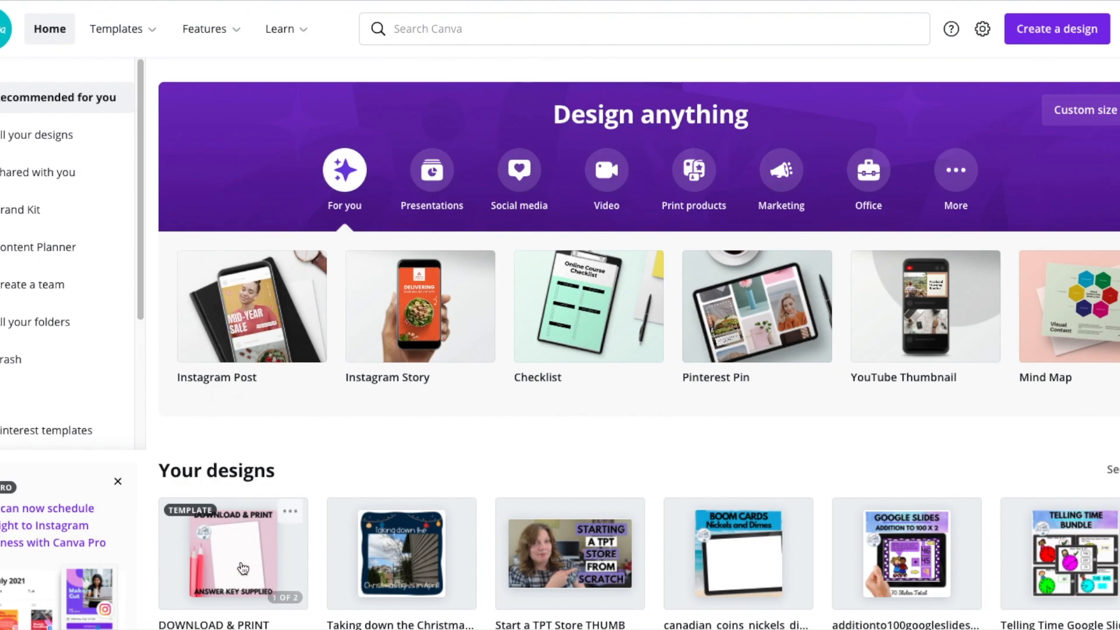
click(238, 580)
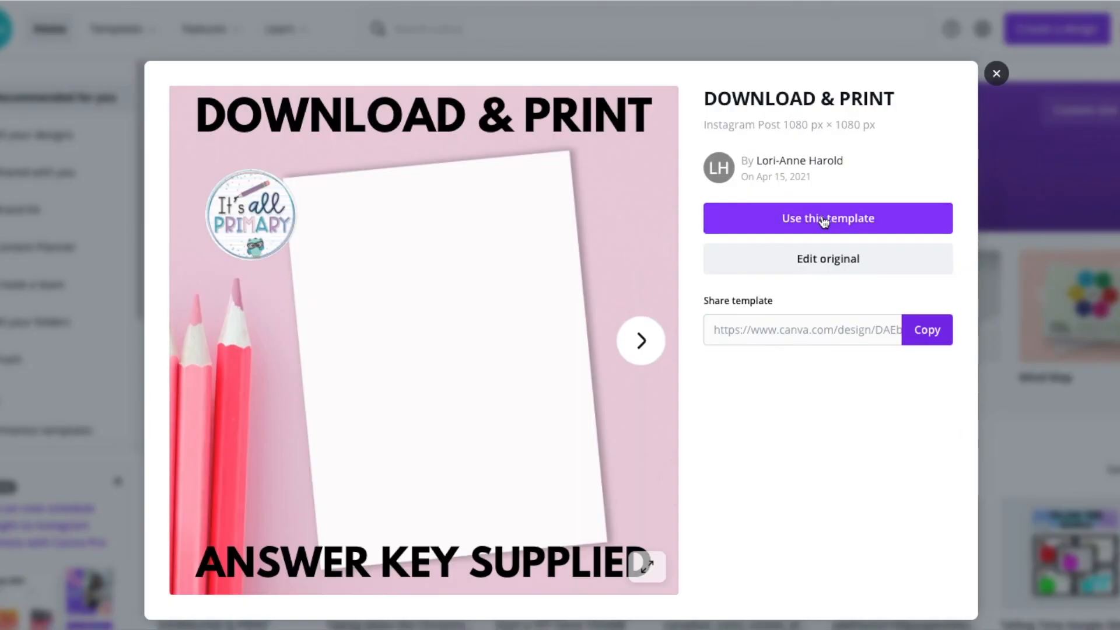
click(824, 220)
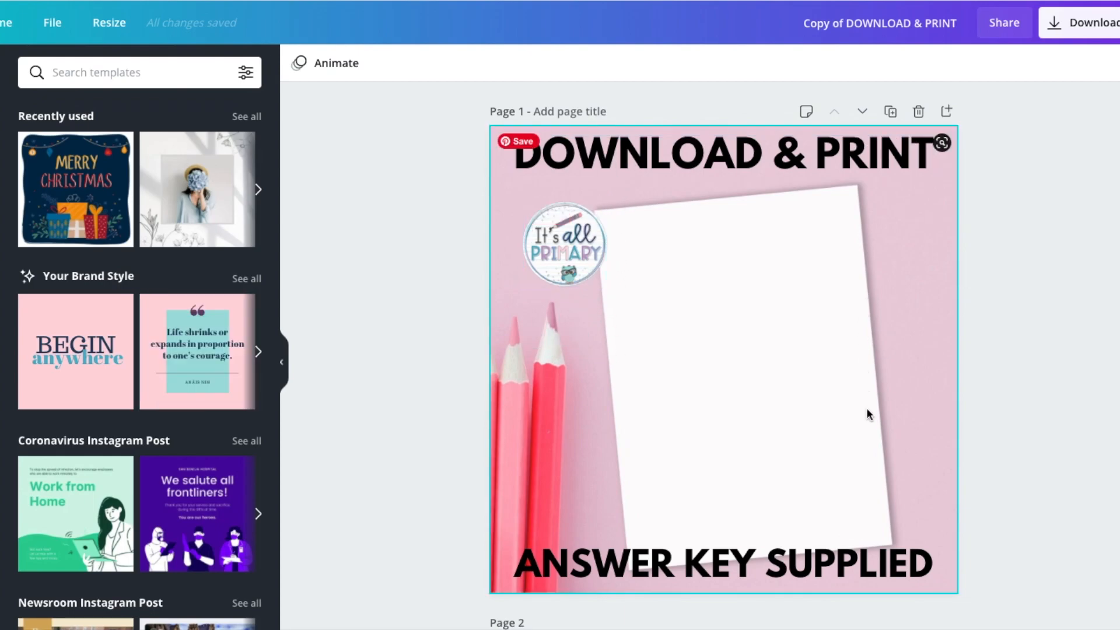
scroll(1001, 401, down, 1)
scroll(1000, 400, down, 10)
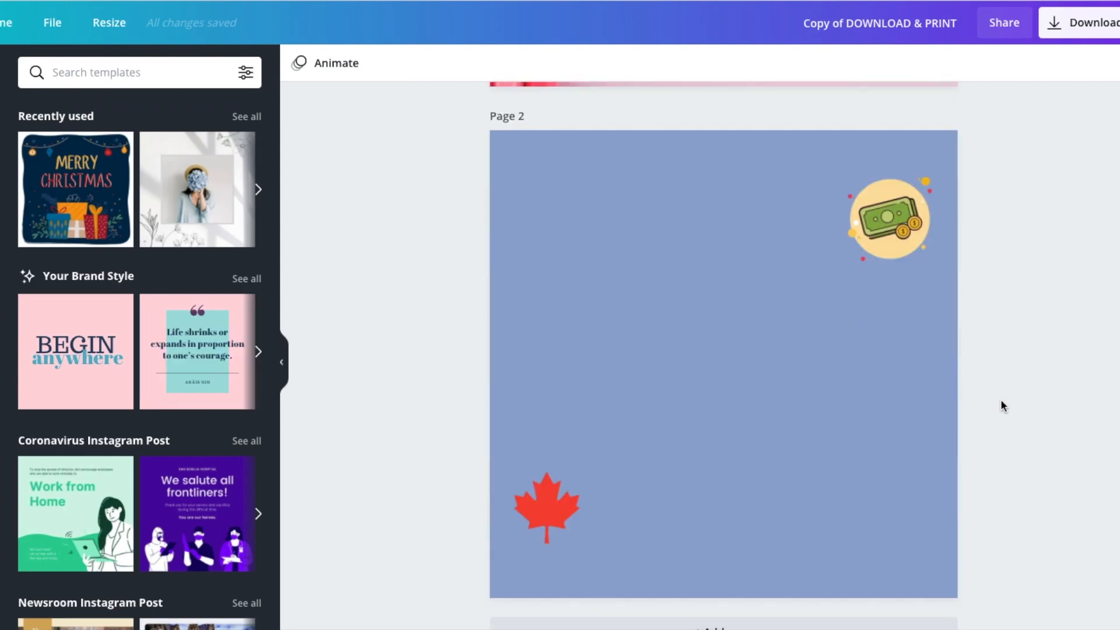
scroll(1000, 399, up, 10)
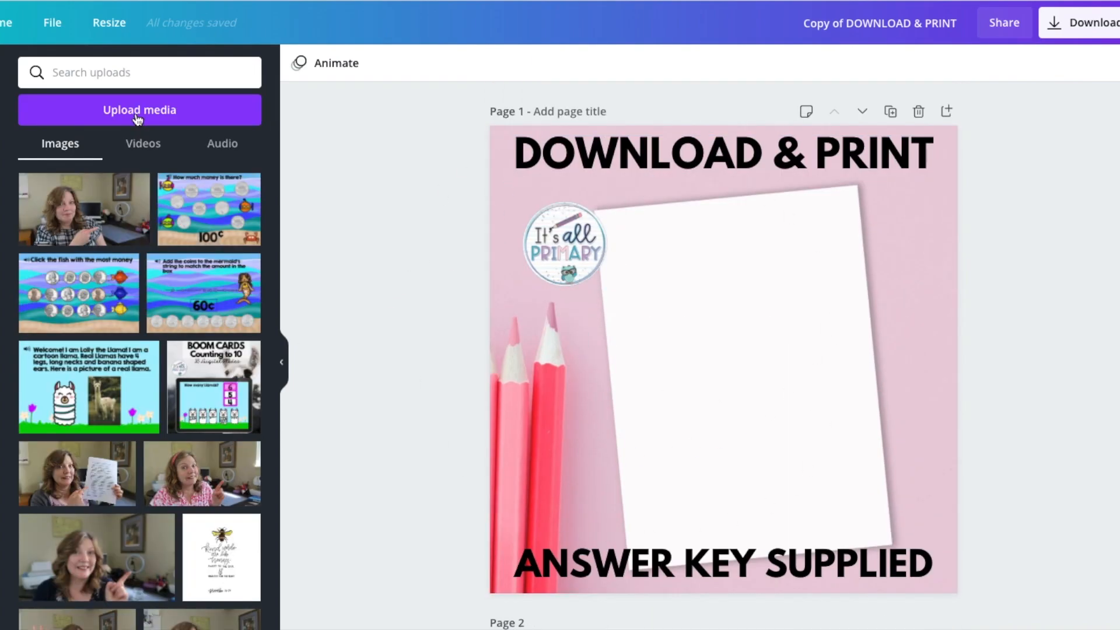
Upload photo-output 2.jpg from the device's Downloads folder and add it to page 1.
click(139, 111)
click(51, 171)
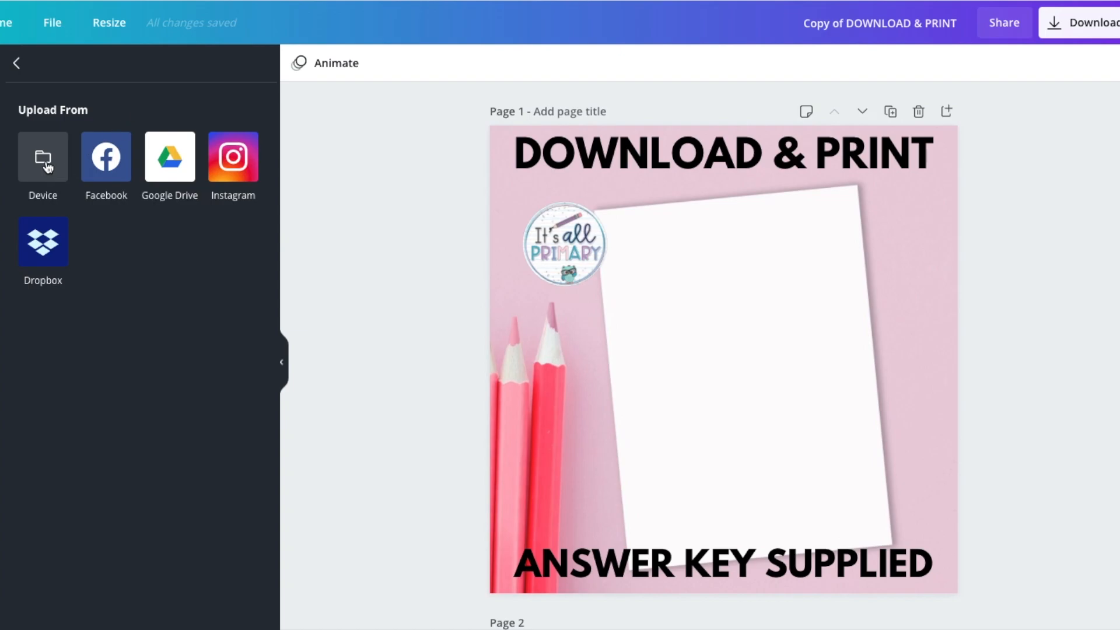
click(424, 32)
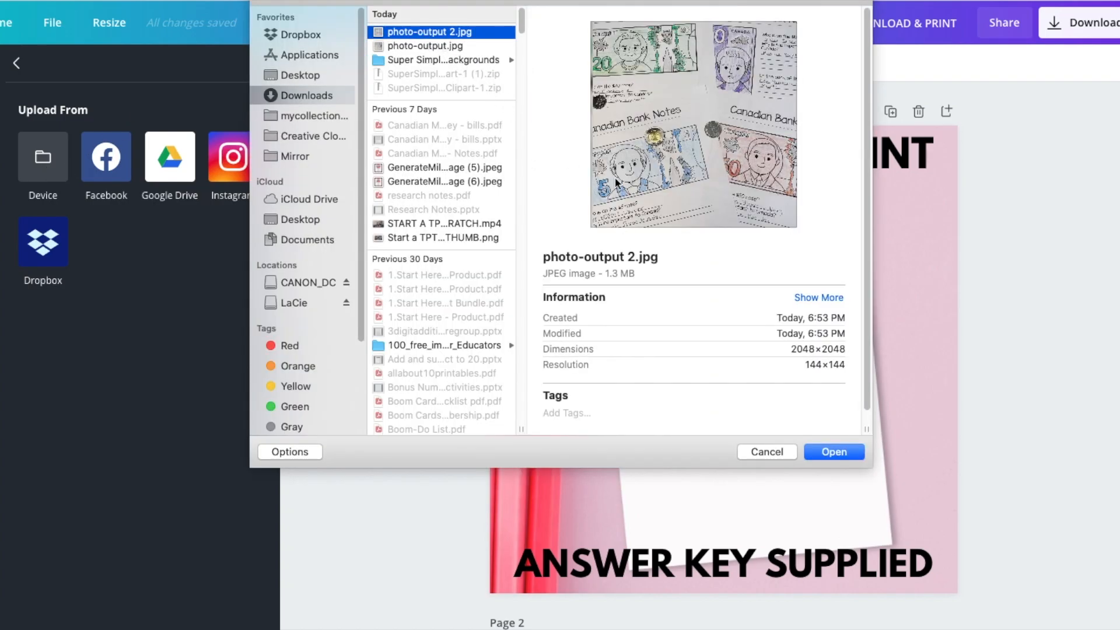
click(834, 452)
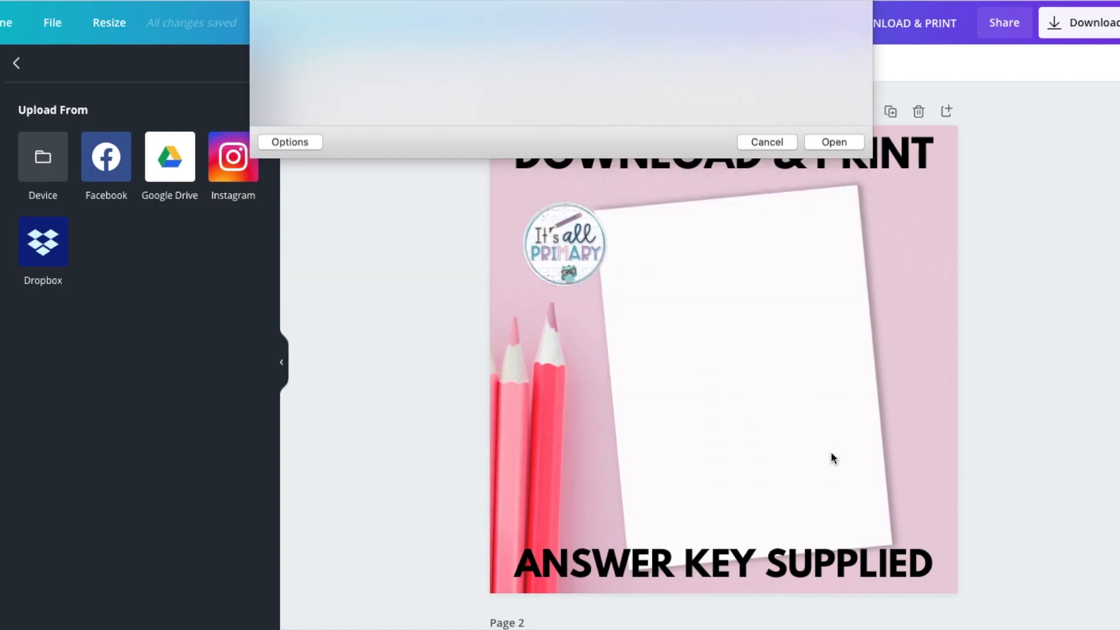
click(70, 225)
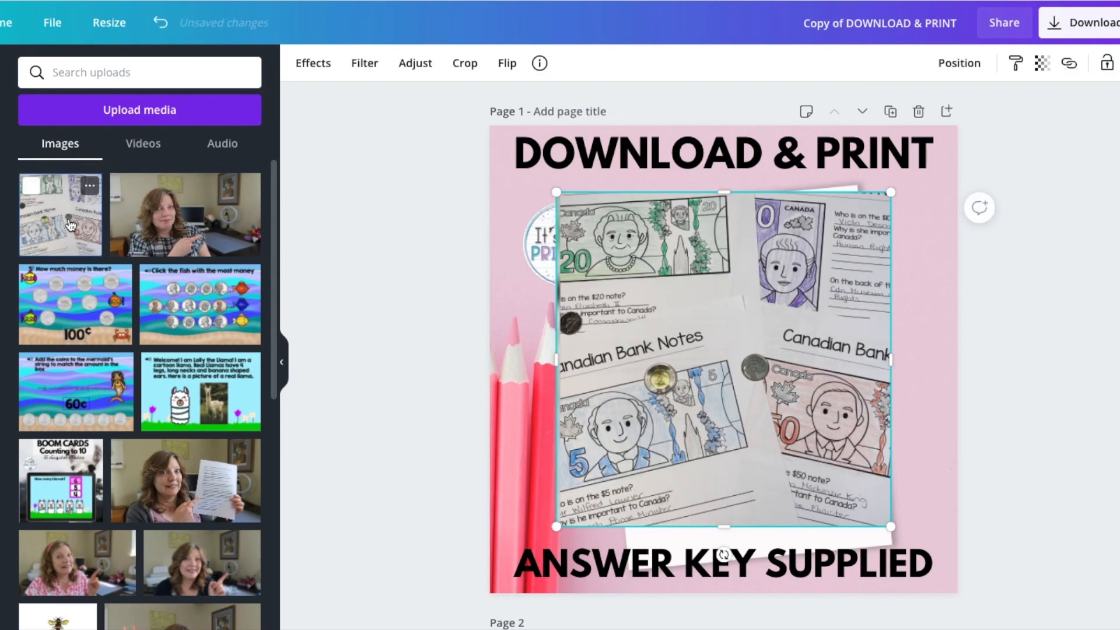
Enlarge the bank notes photo to the page's right edge and nudge the It's all Primary logo slightly upward.
drag(715, 371, 741, 391)
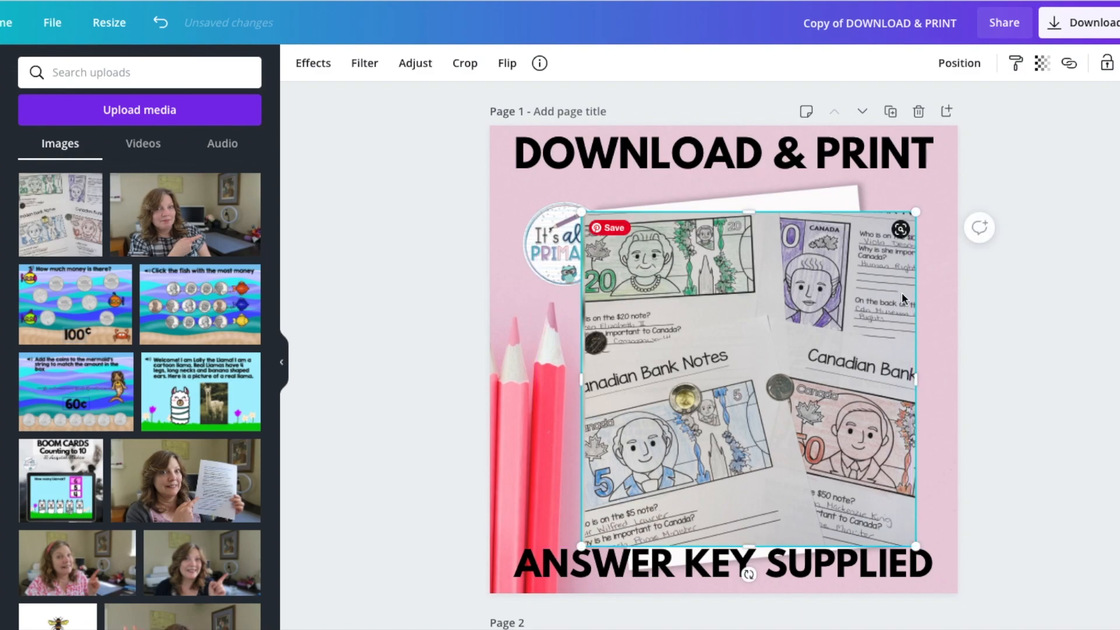
drag(916, 212, 936, 193)
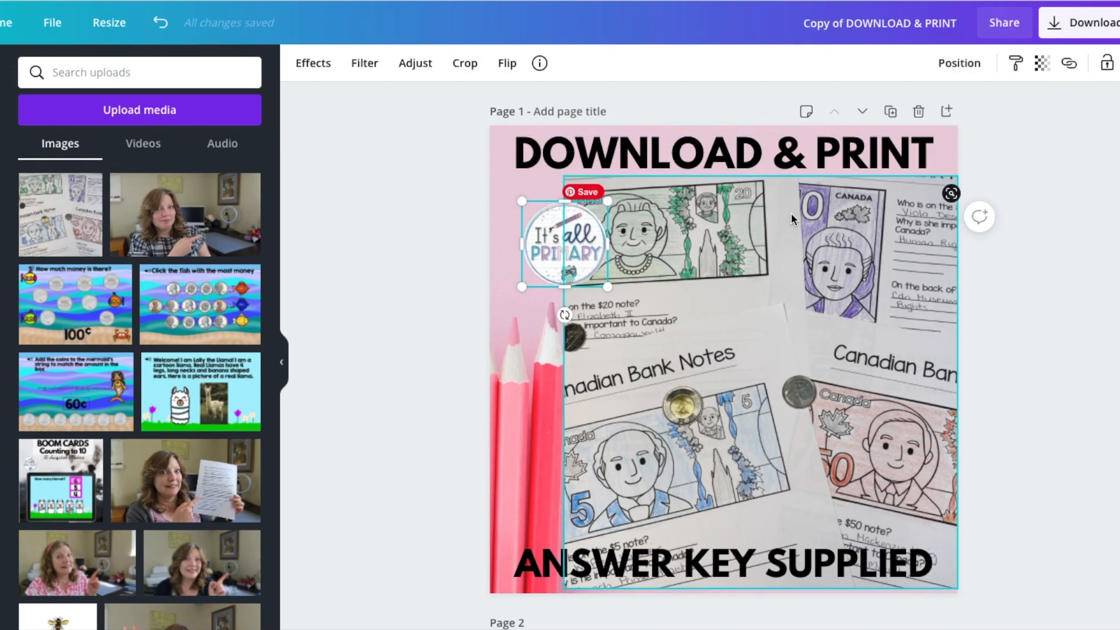
drag(547, 246, 546, 239)
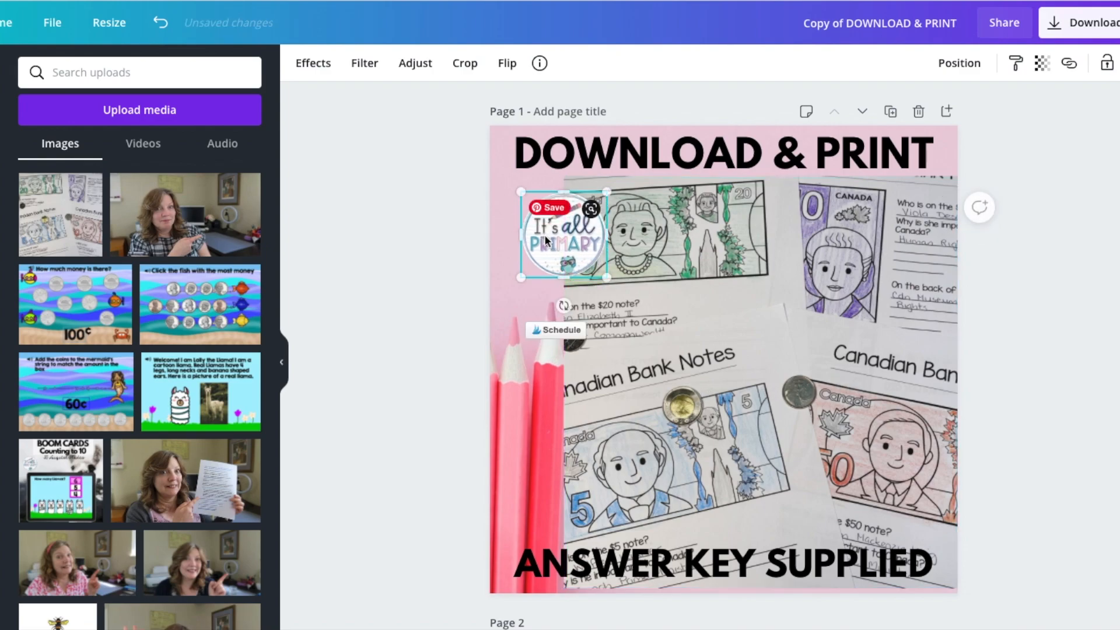
Extend the bank notes photo to the page's left and top edges, behind the DOWNLOAD & PRINT heading.
click(555, 392)
click(572, 367)
drag(565, 365, 487, 380)
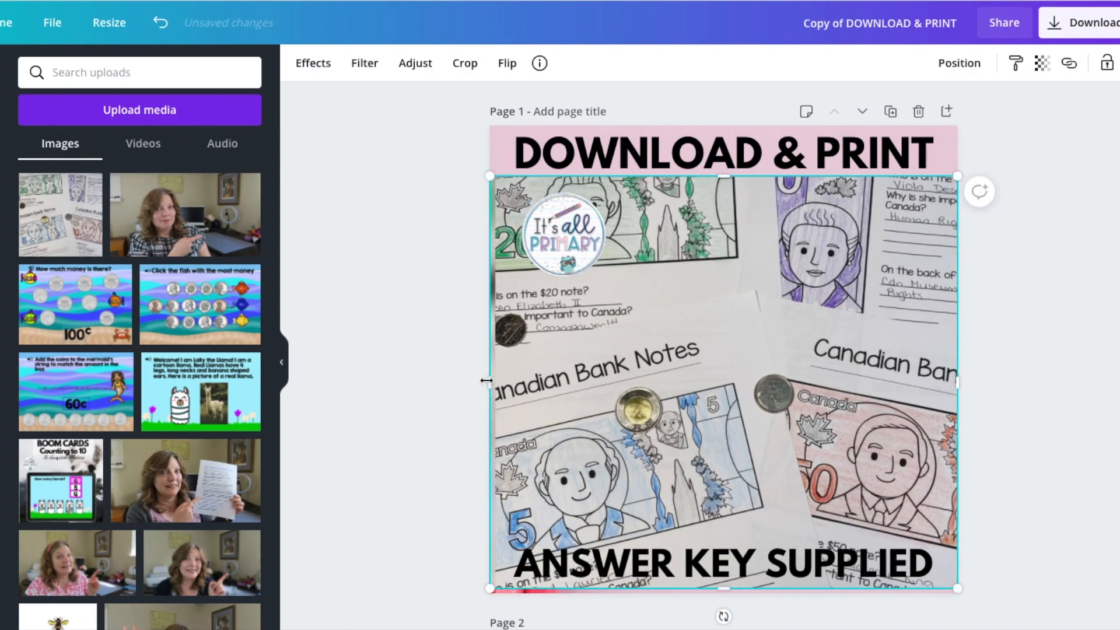
drag(723, 176, 719, 126)
click(713, 159)
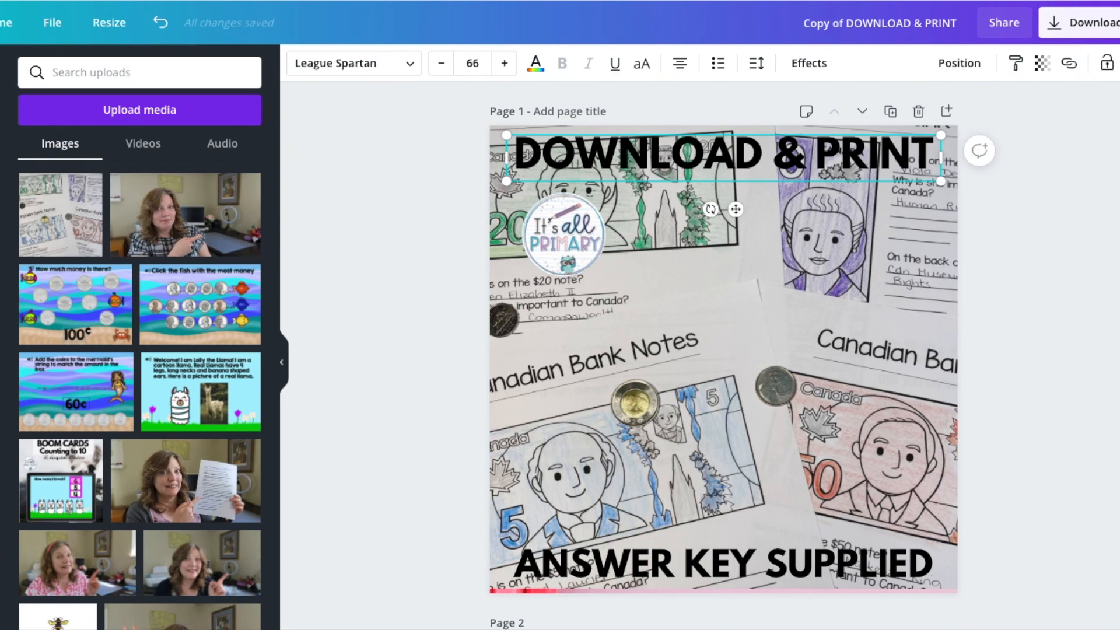
Add a square, shape it into a wide banner behind the DOWNLOAD & PRINT heading, and recolor it with the light periwinkle-blue brand color.
click(2, 233)
click(238, 207)
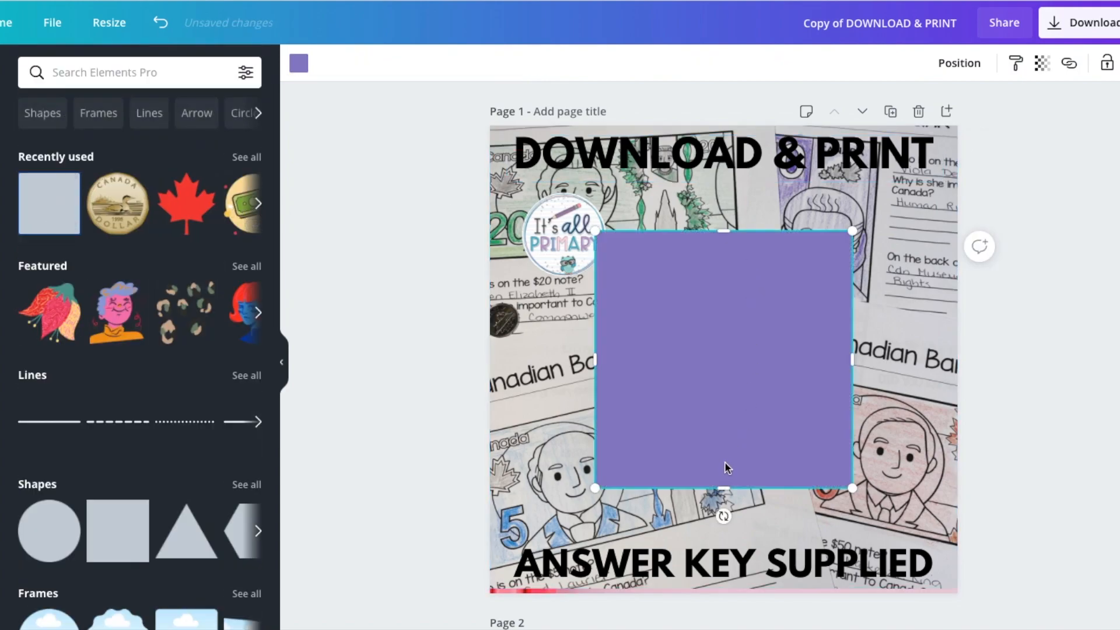
drag(722, 484, 724, 292)
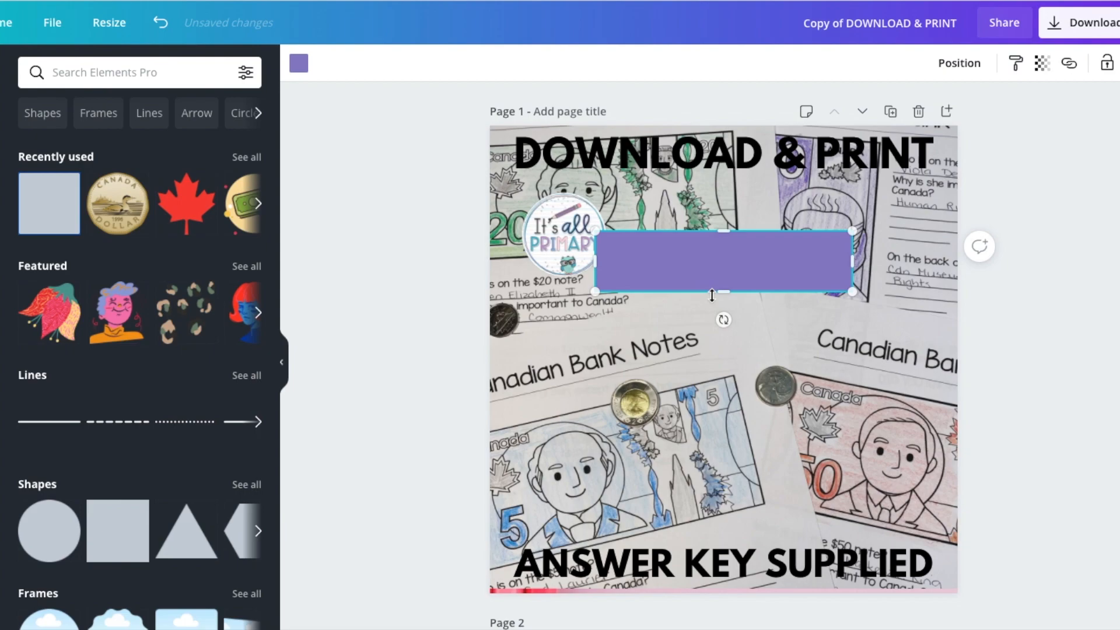
drag(686, 232, 598, 128)
drag(926, 157, 944, 158)
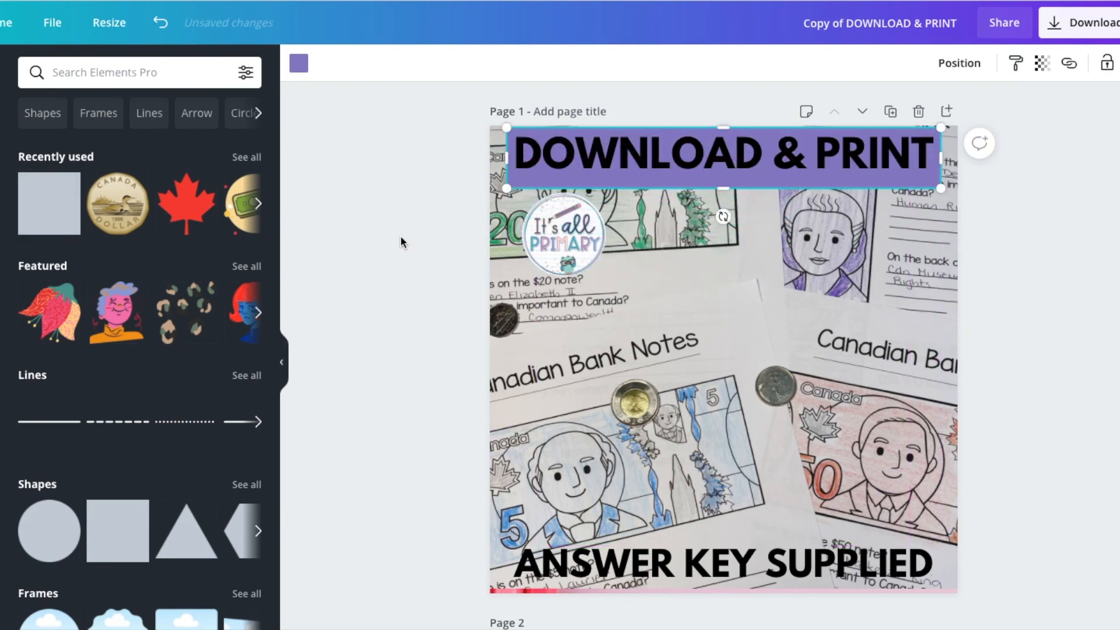
click(297, 65)
click(34, 355)
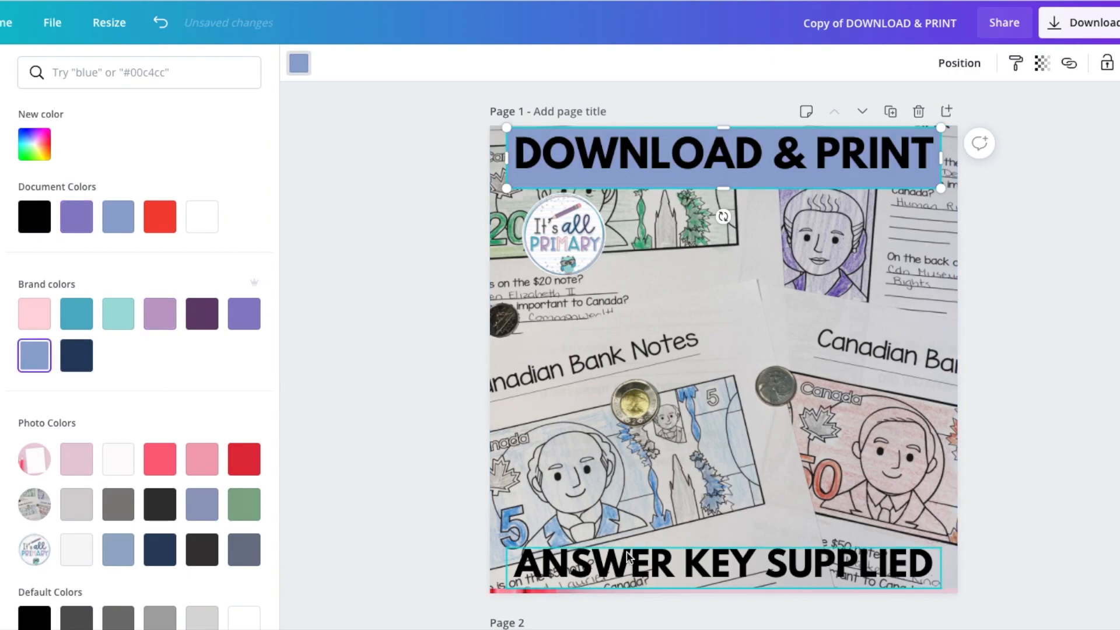
Make the banner slightly shorter and place a duplicate of it behind the ANSWER KEY SUPPLIED text.
drag(724, 188, 762, 566)
key(super+d)
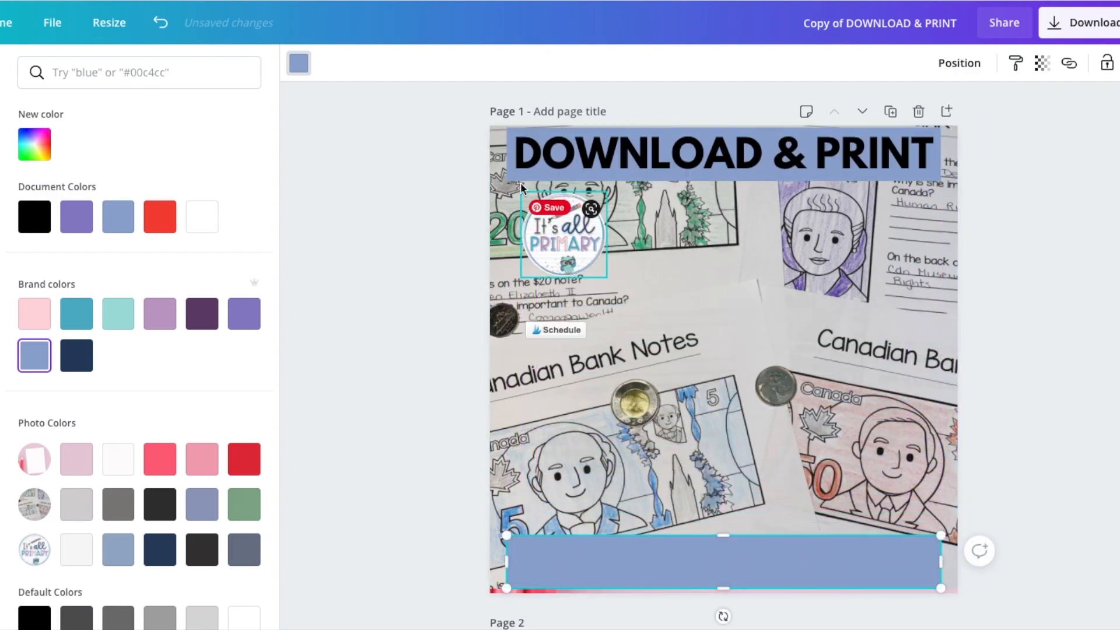
click(939, 69)
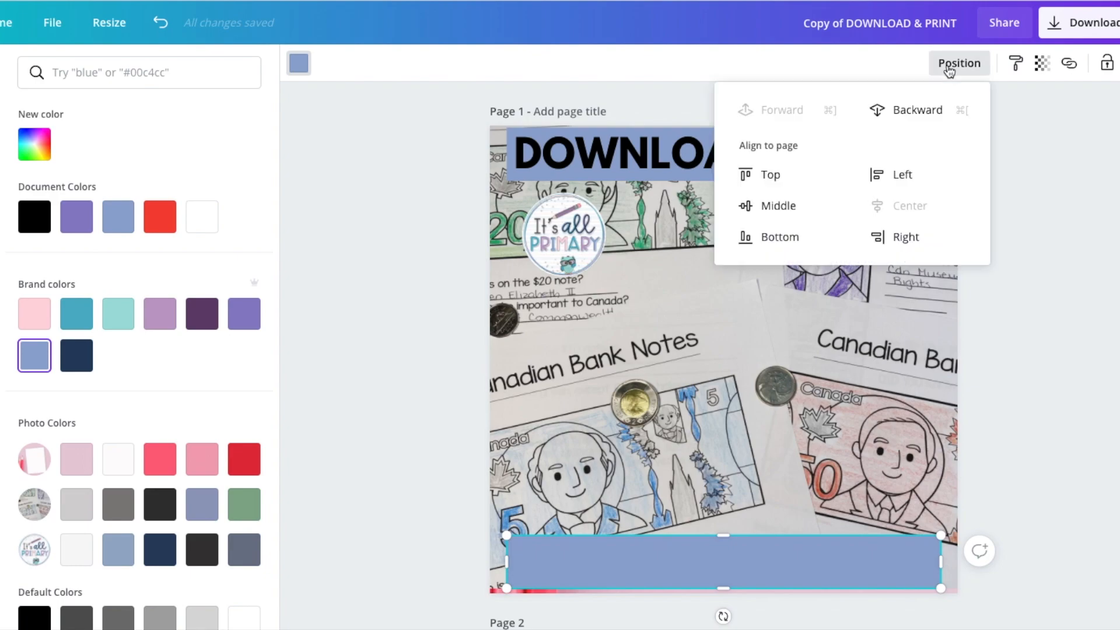
click(922, 110)
click(1073, 380)
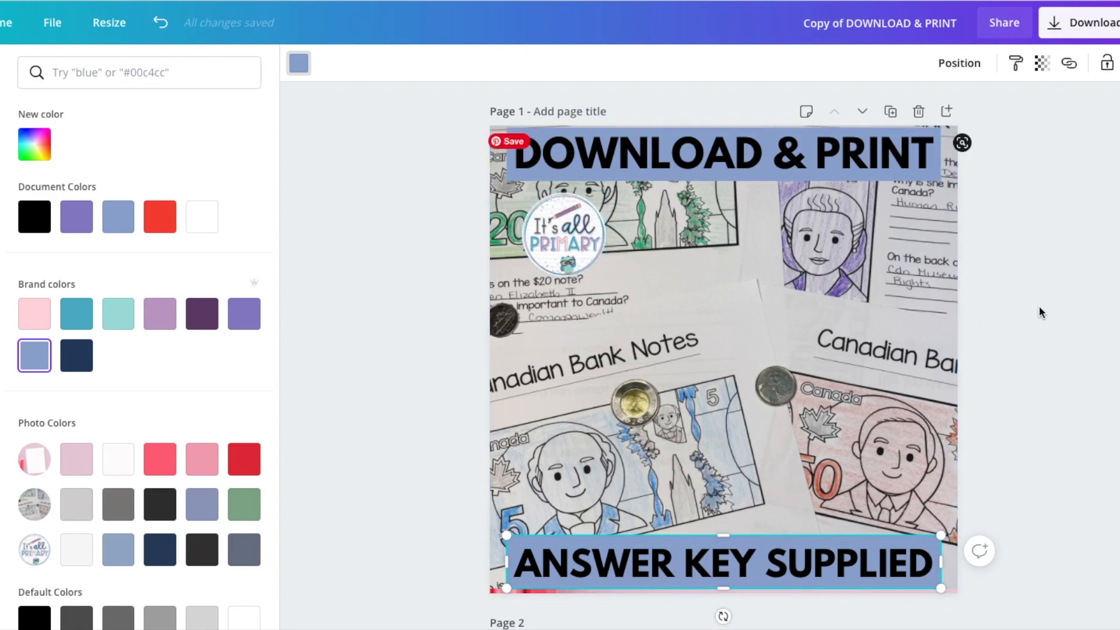
scroll(1002, 347, down, 5)
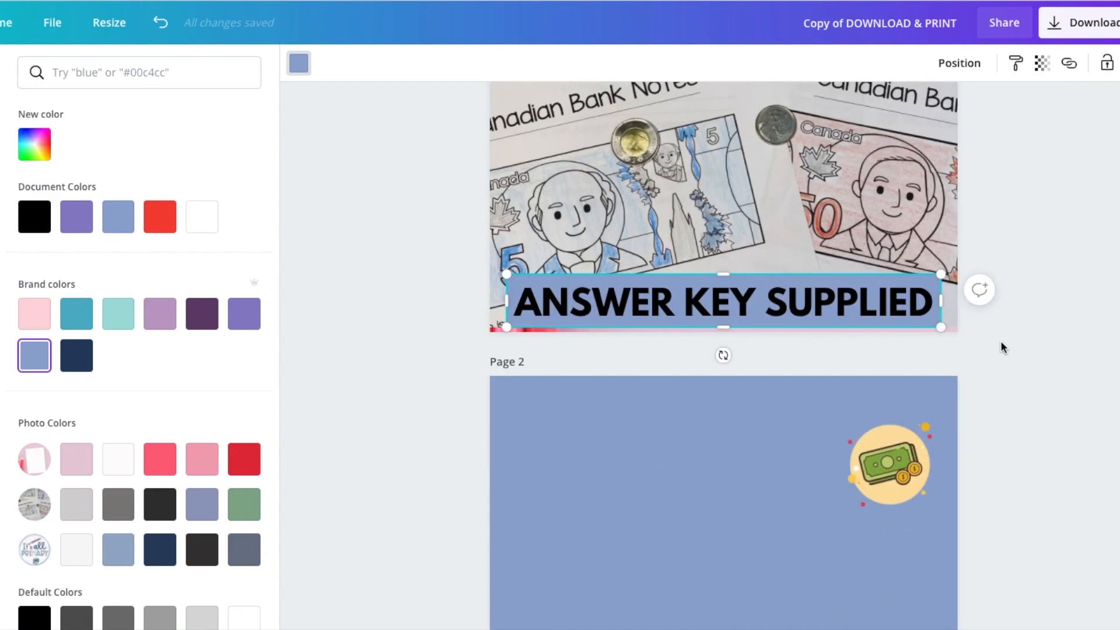
scroll(1001, 347, up, 5)
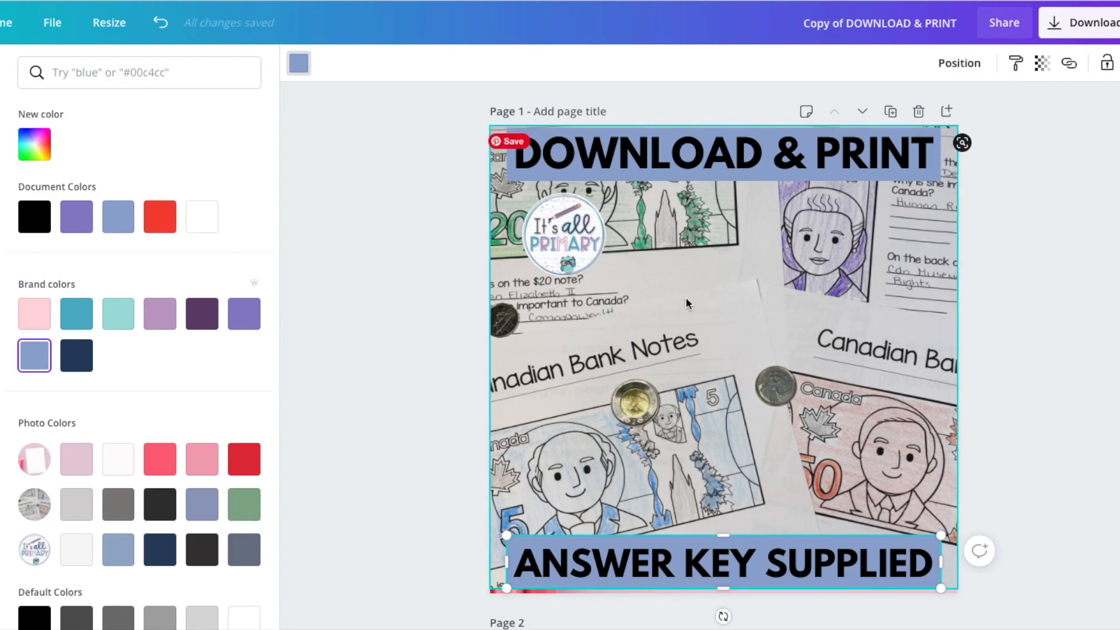
click(2, 251)
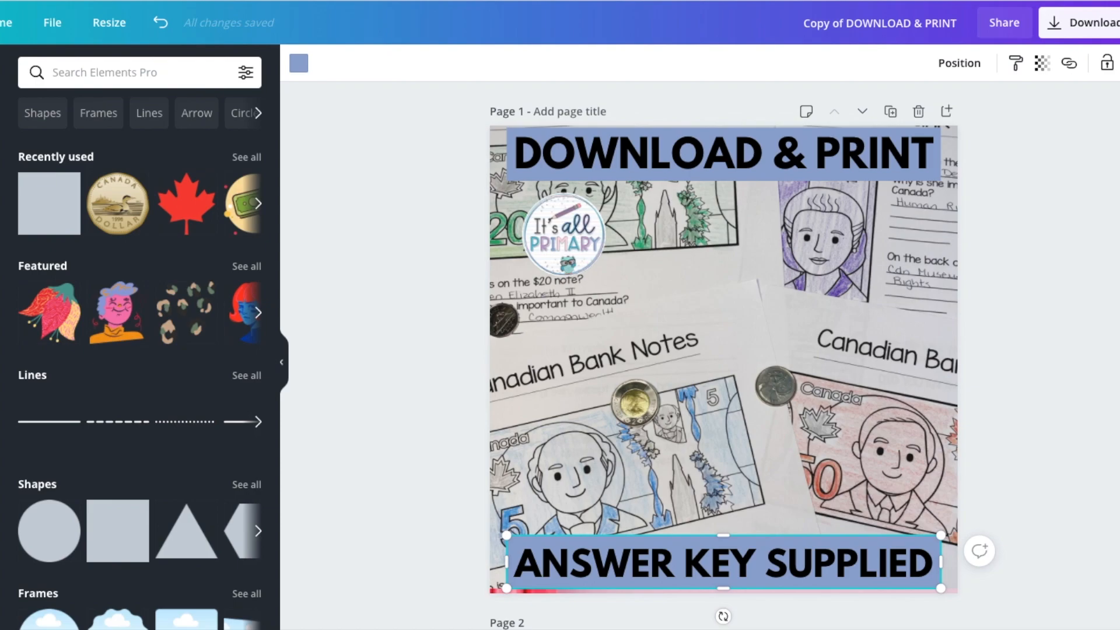
click(116, 208)
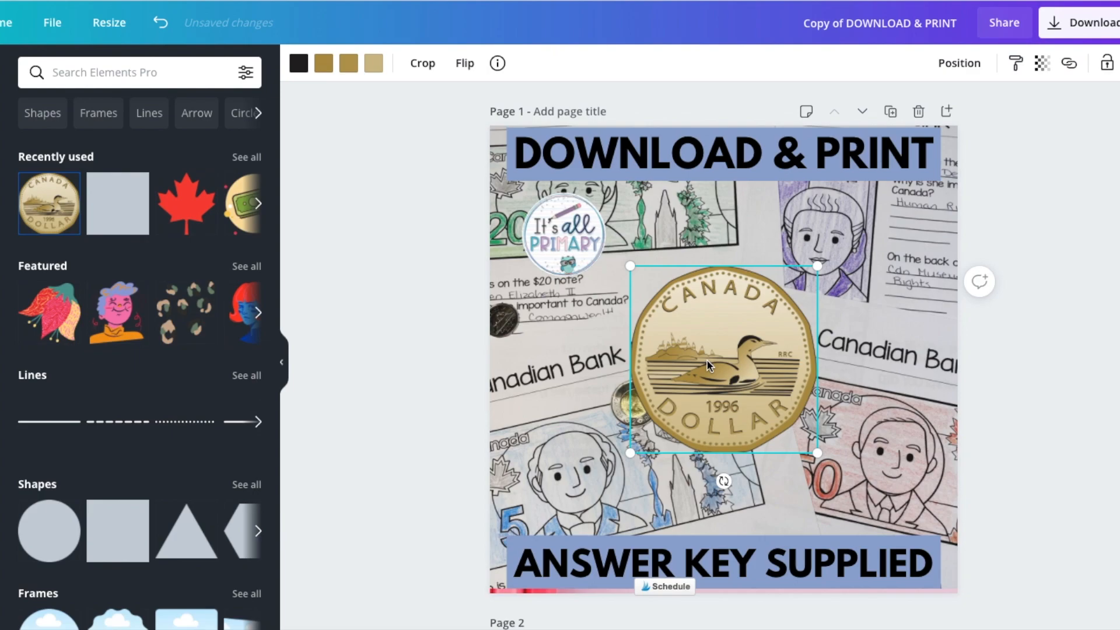
key(Delete)
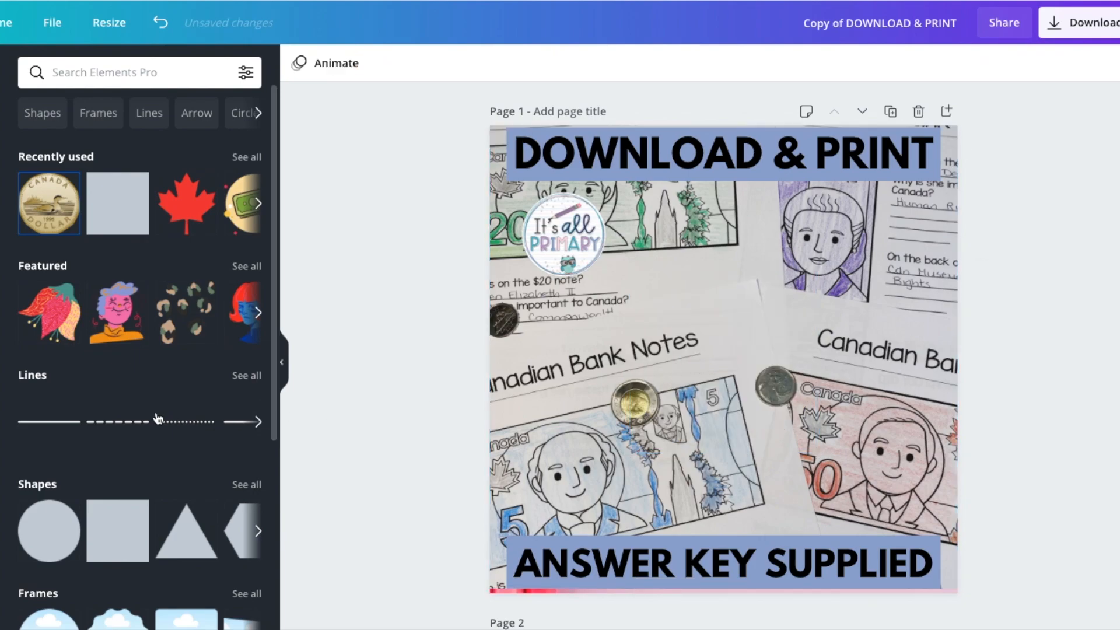
Add the red maple leaf graphic near the center of page 1, just above and beside the Canadian Bank Notes title.
click(187, 204)
drag(759, 399, 744, 307)
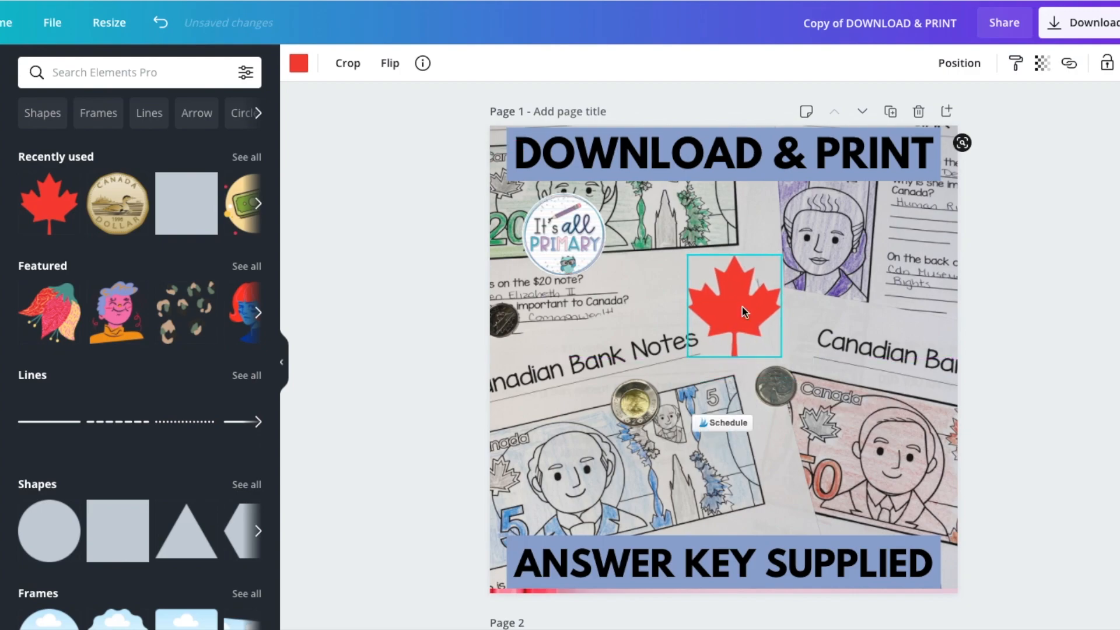
click(382, 361)
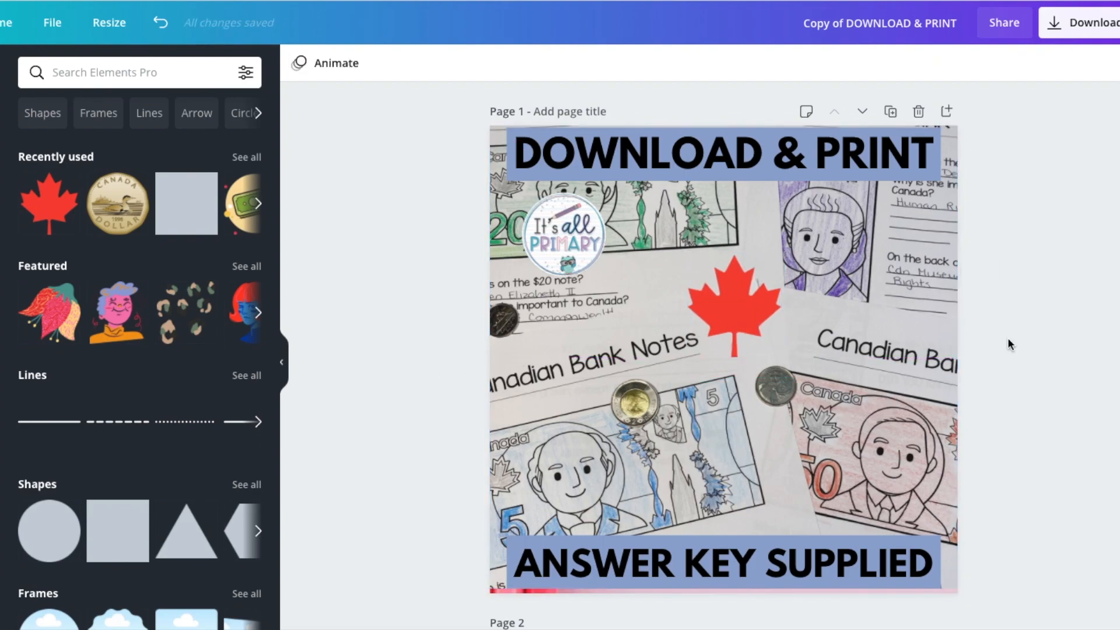